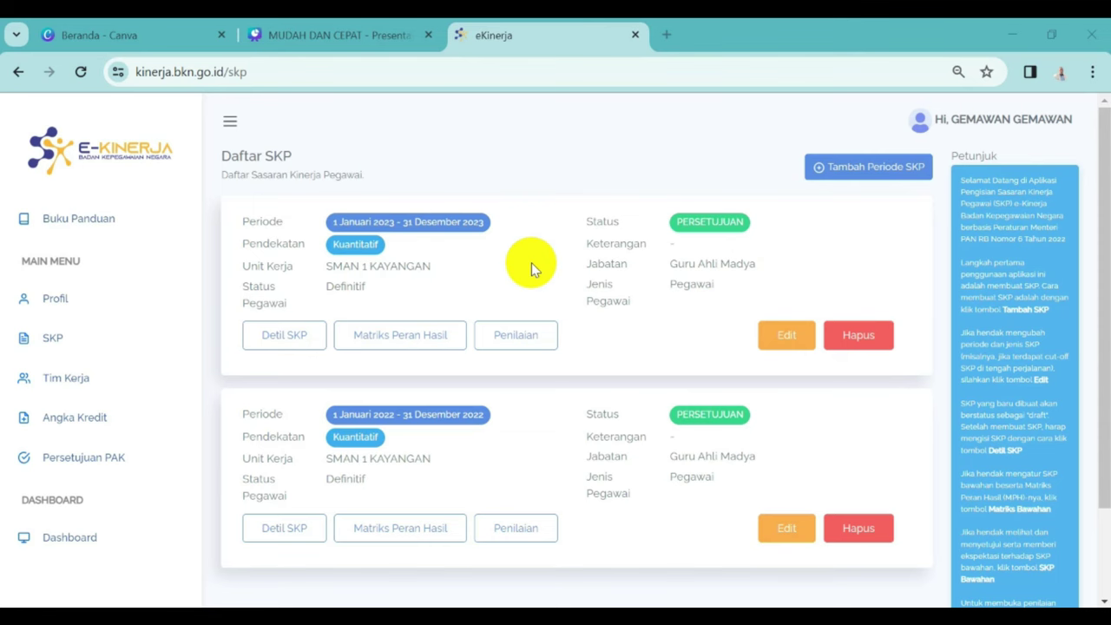
Open the Angka Kredit list and start a new PAK entry.
key("ctrl+plus")
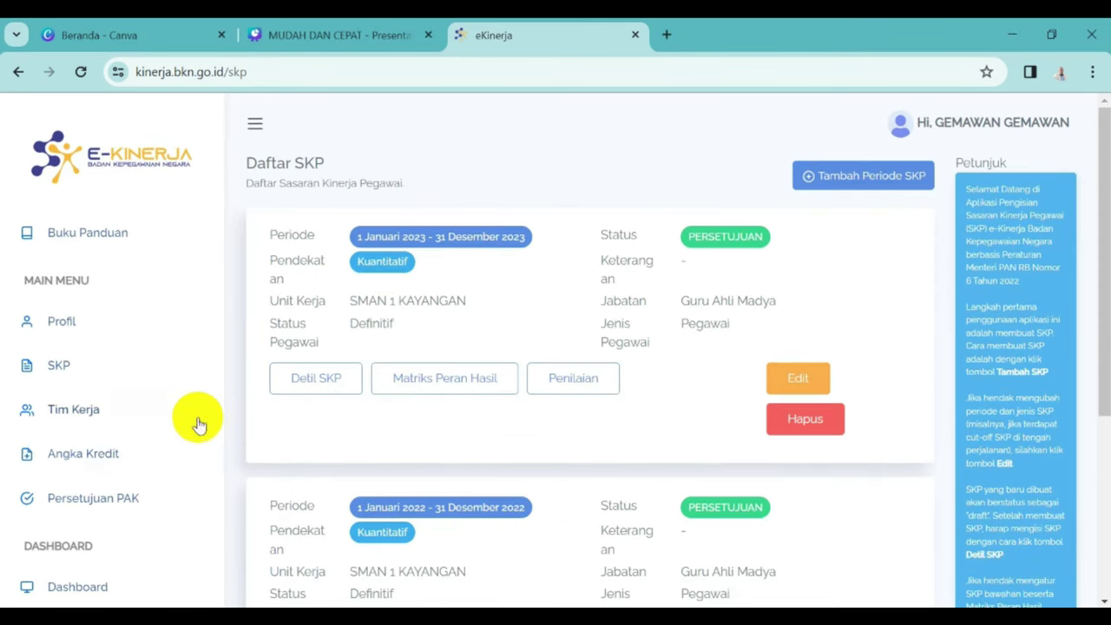
left_click(100, 455)
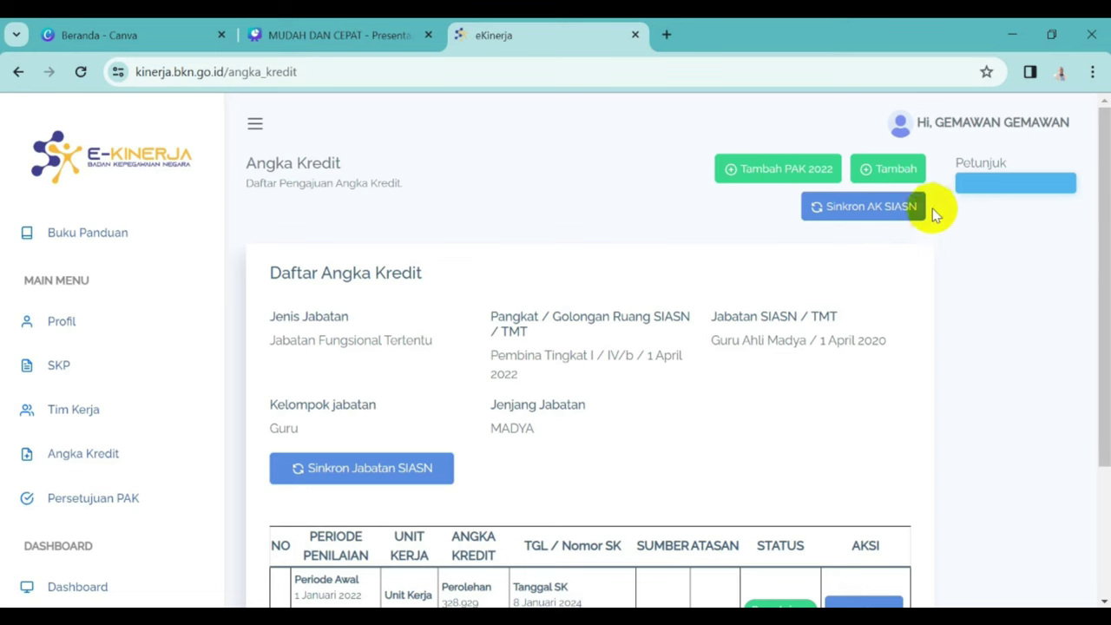
left_click(888, 174)
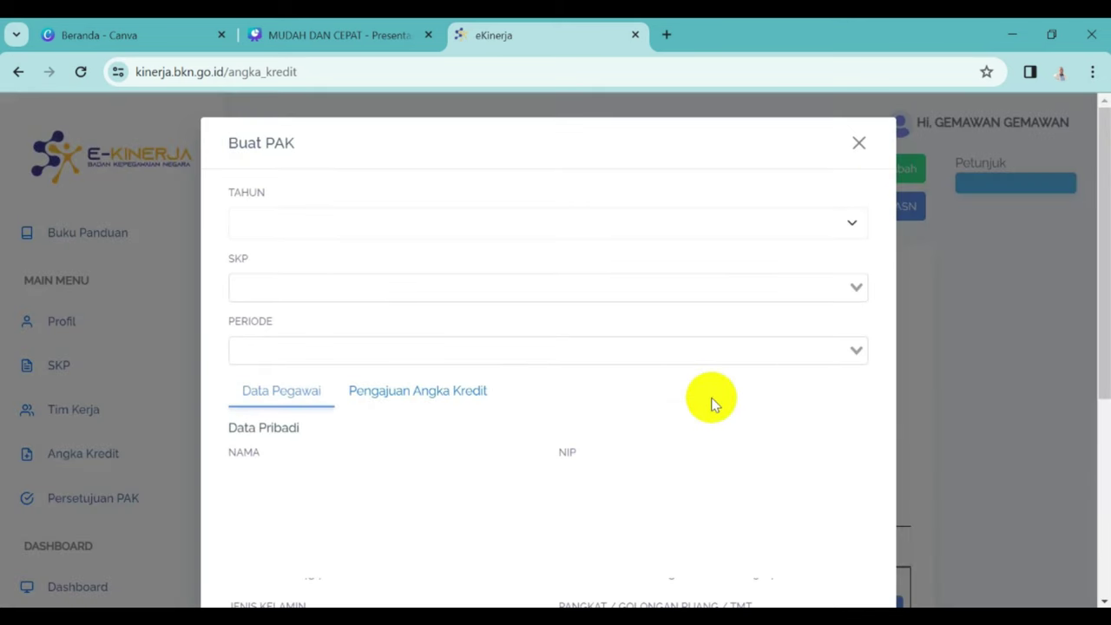
Set the PAK's year to 2023, its SKP to SMAN 1 KAYANGAN for January–December 2023, and its assessment period to AKHIR.
left_click(853, 224)
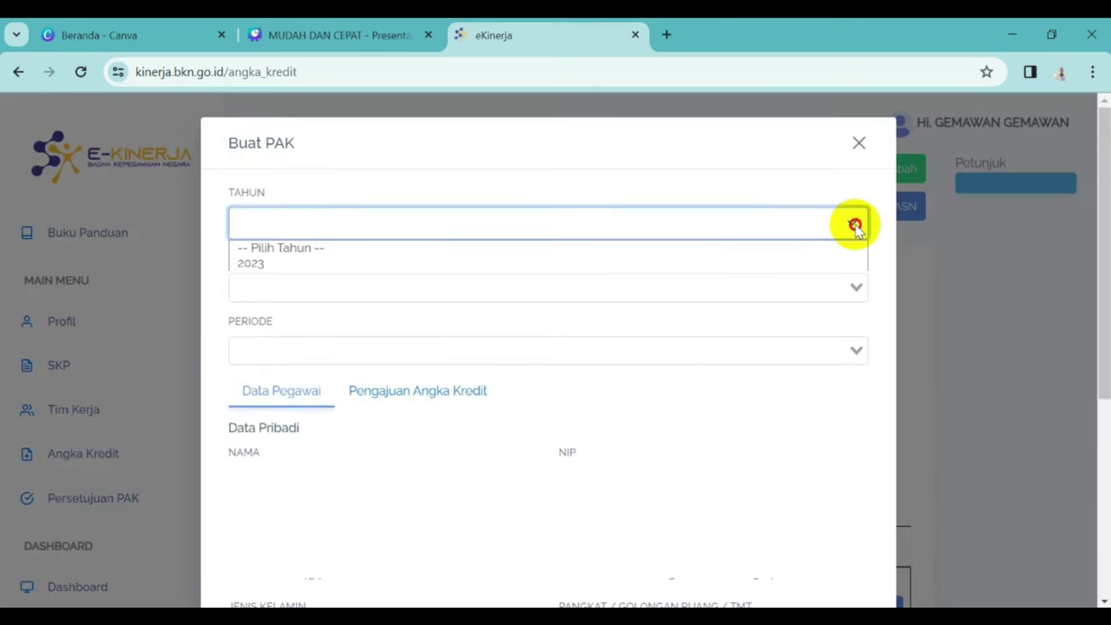
left_click(522, 263)
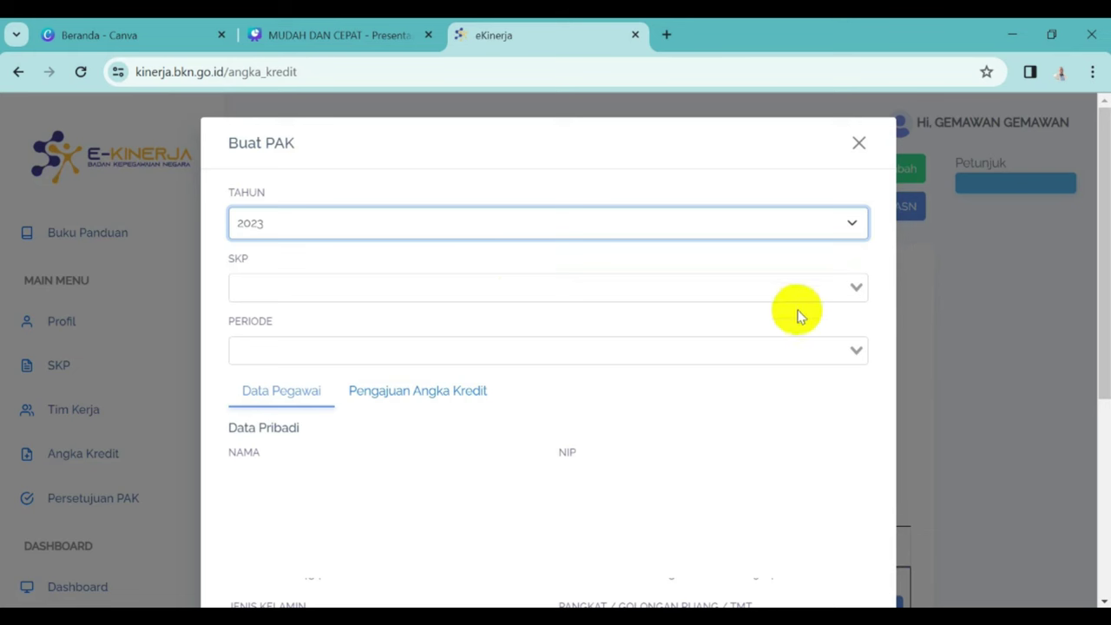
left_click(858, 289)
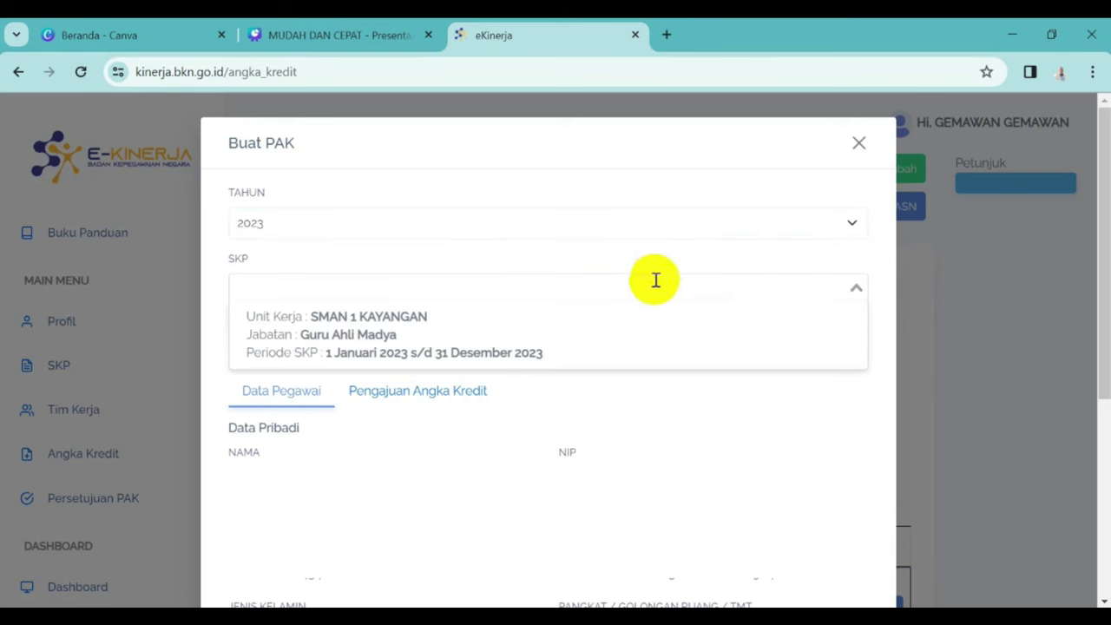
left_click(498, 347)
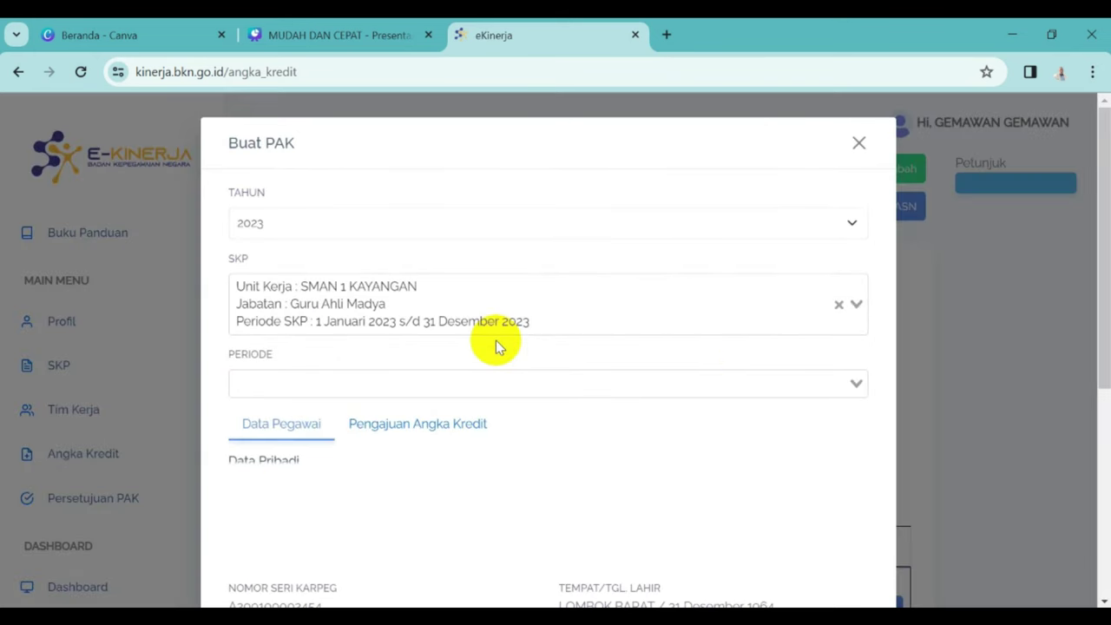
left_click(852, 383)
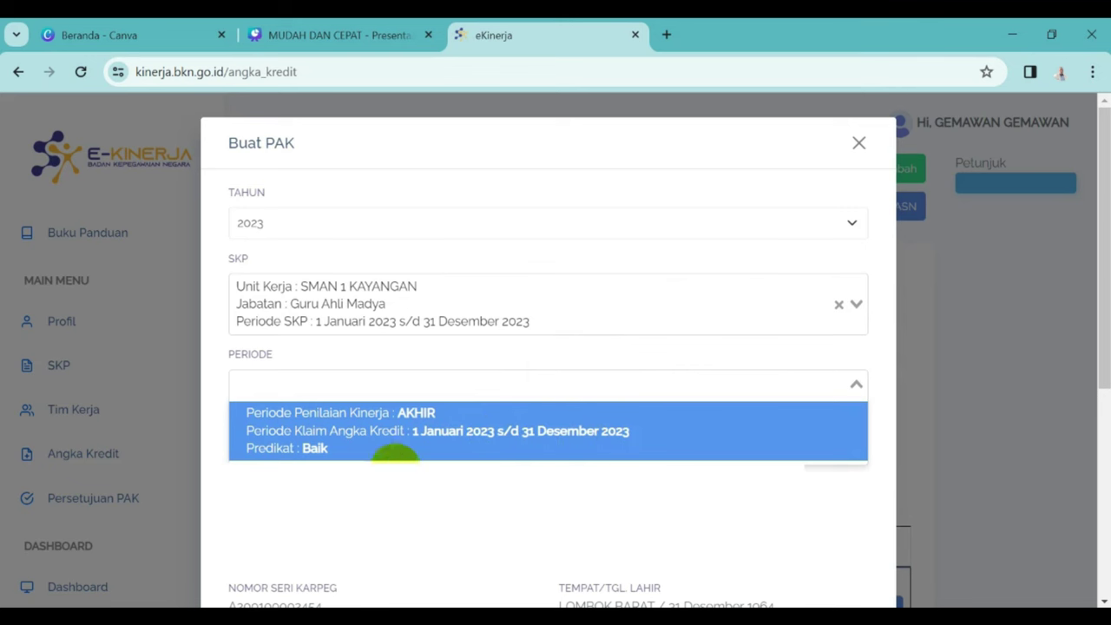
left_click(360, 451)
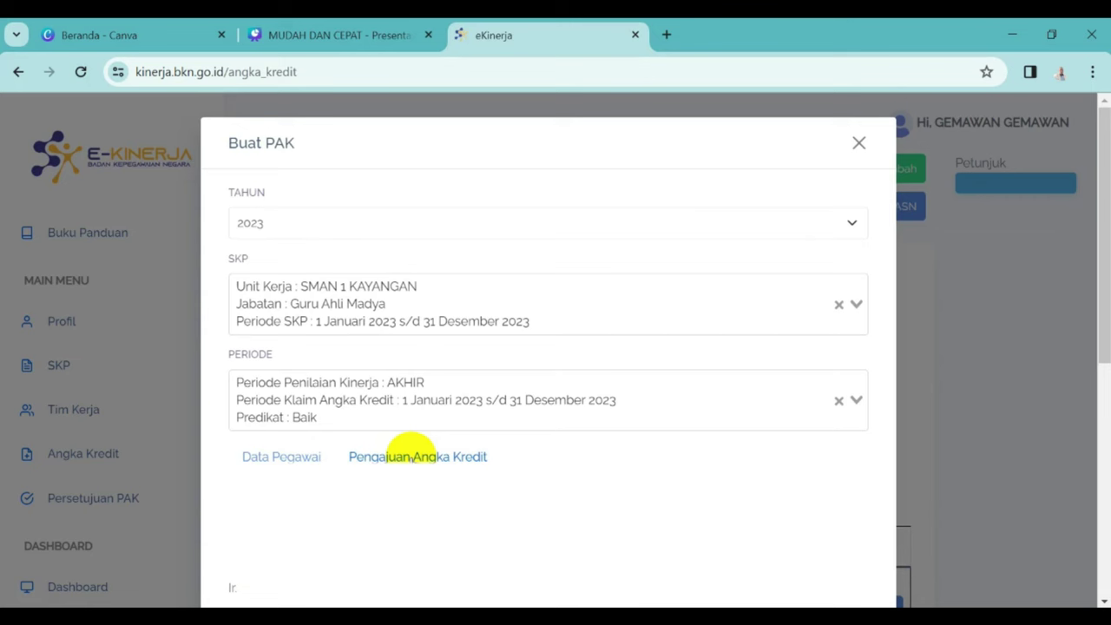
In the Pengajuan Angka Kredit section, enter Lombok Utara as the signing location and 02/01/2024 as the SK date.
left_click(413, 455)
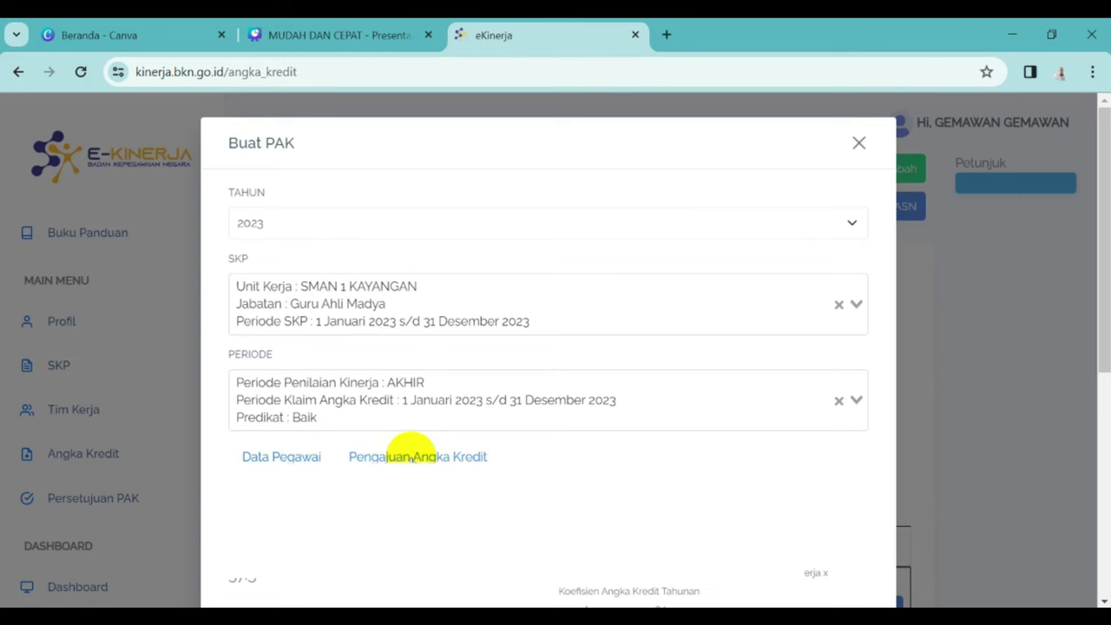
left_click_drag(1104, 213, 1107, 347)
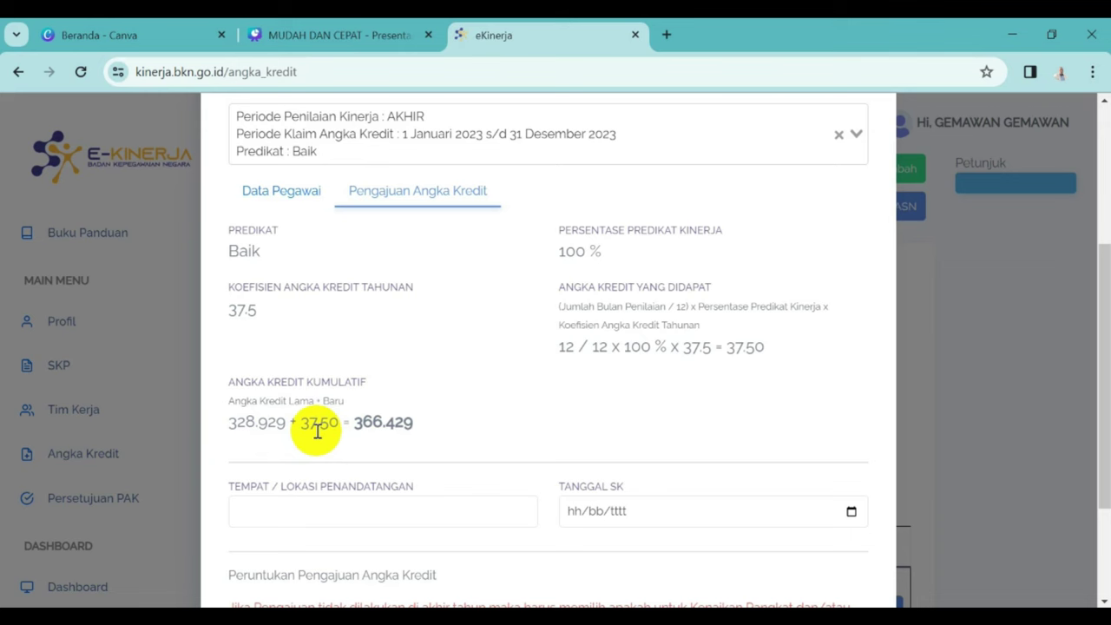
left_click(339, 517)
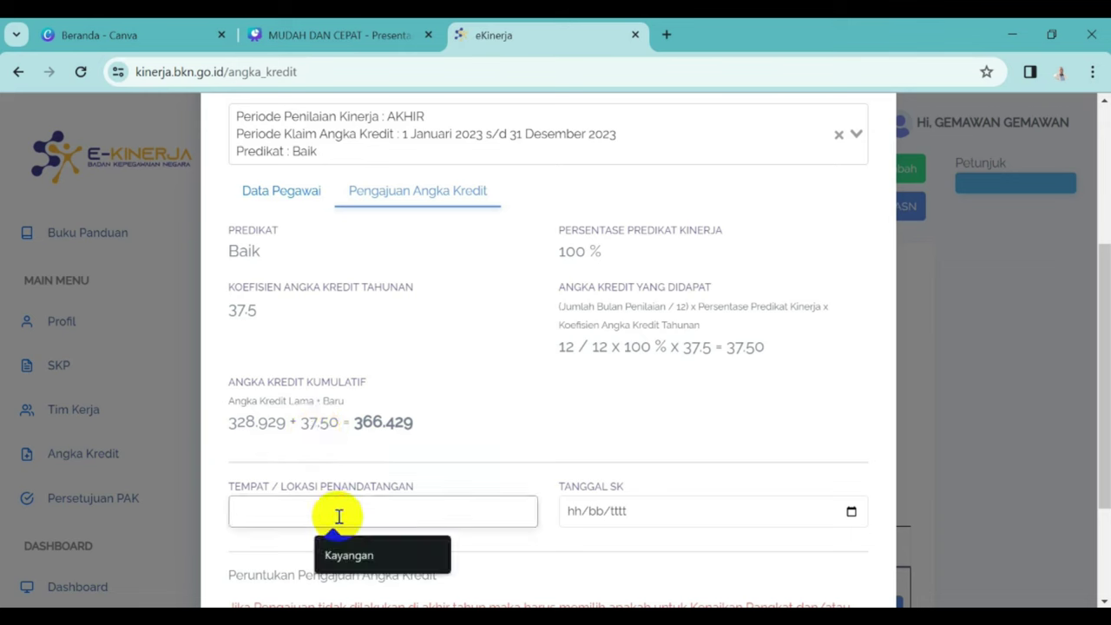
type("Lomb")
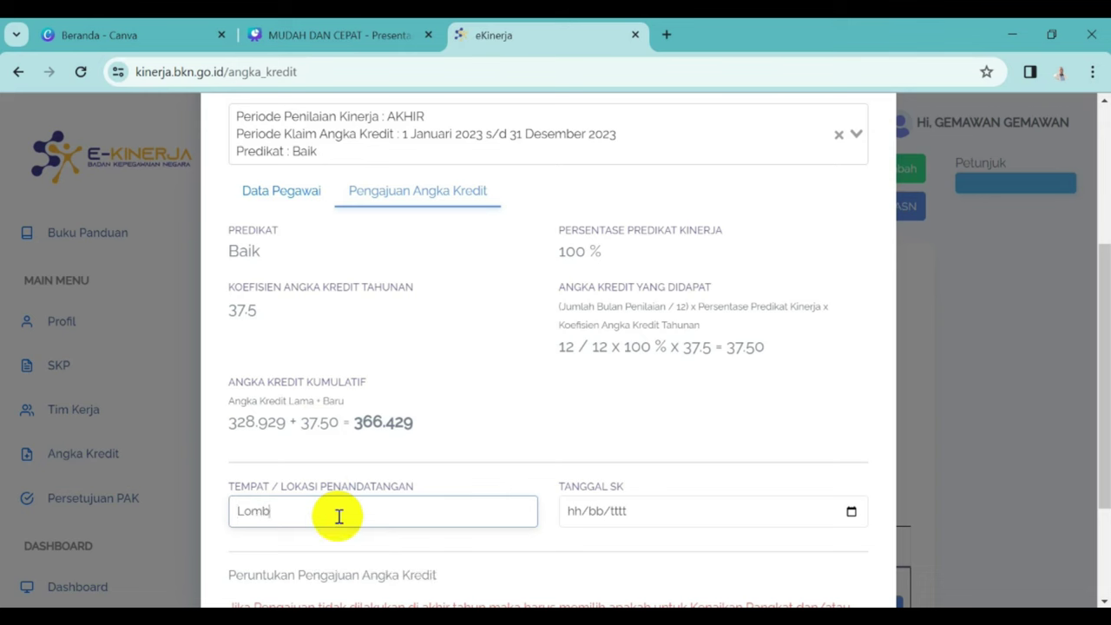
type("ok Utara")
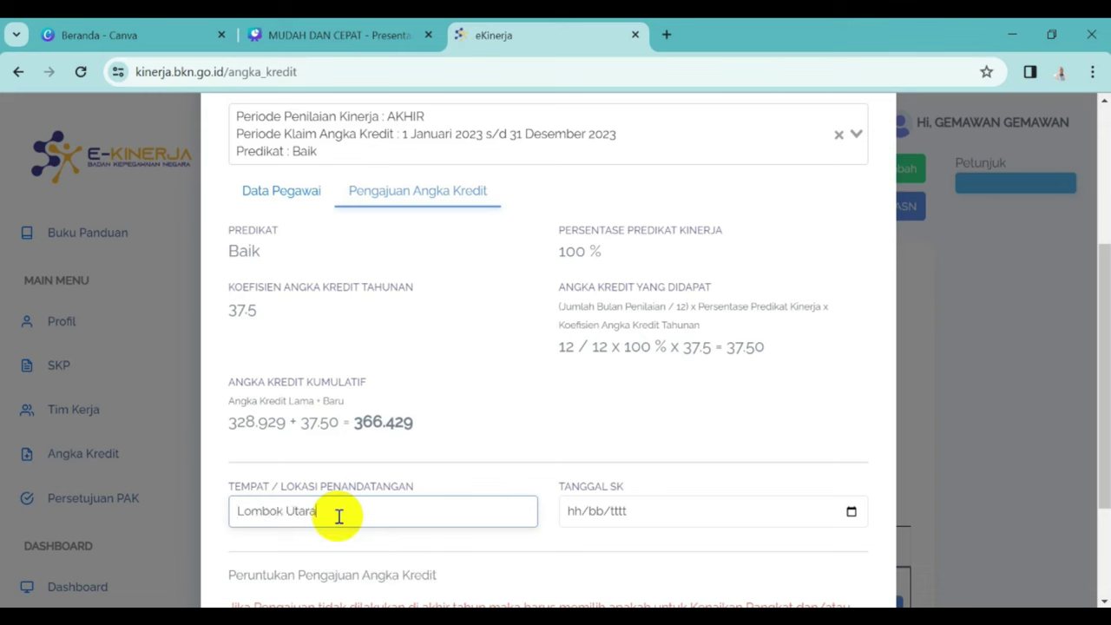
left_click(573, 518)
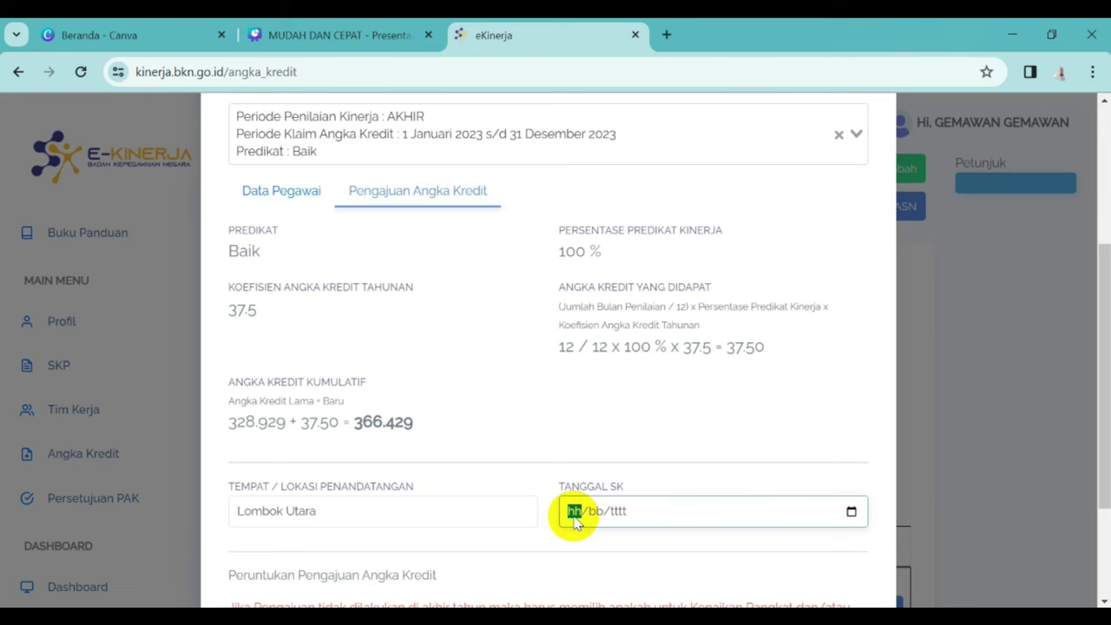
type("02/")
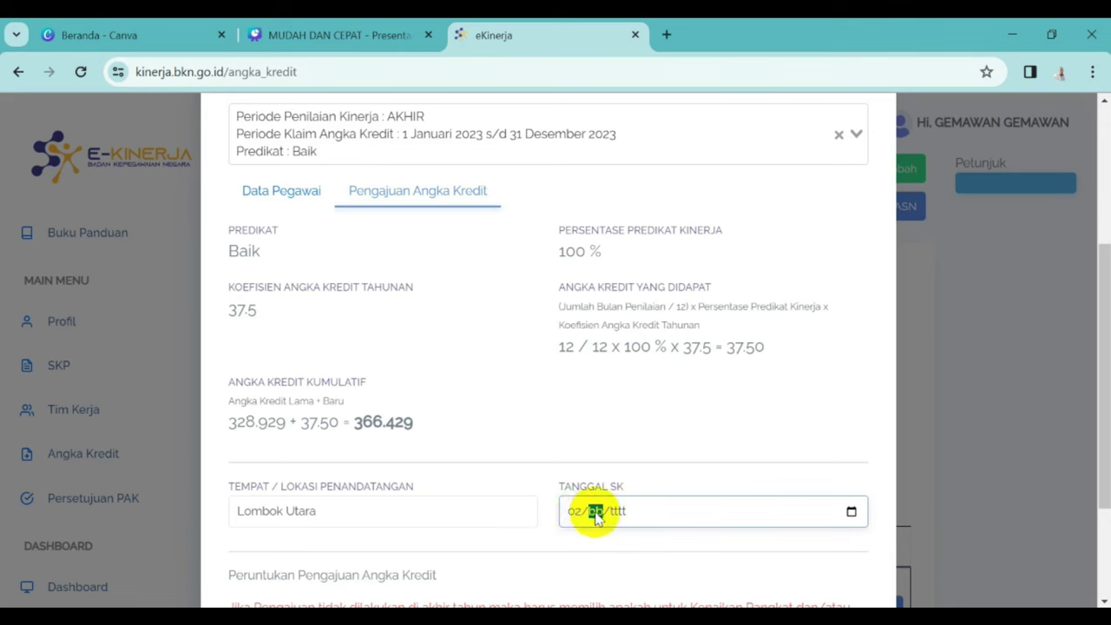
type("01/2024")
Designate the credit submission for Kenaikan Pangkat and save the new PAK.
left_click(1108, 261)
left_click_drag(1107, 260, 1108, 356)
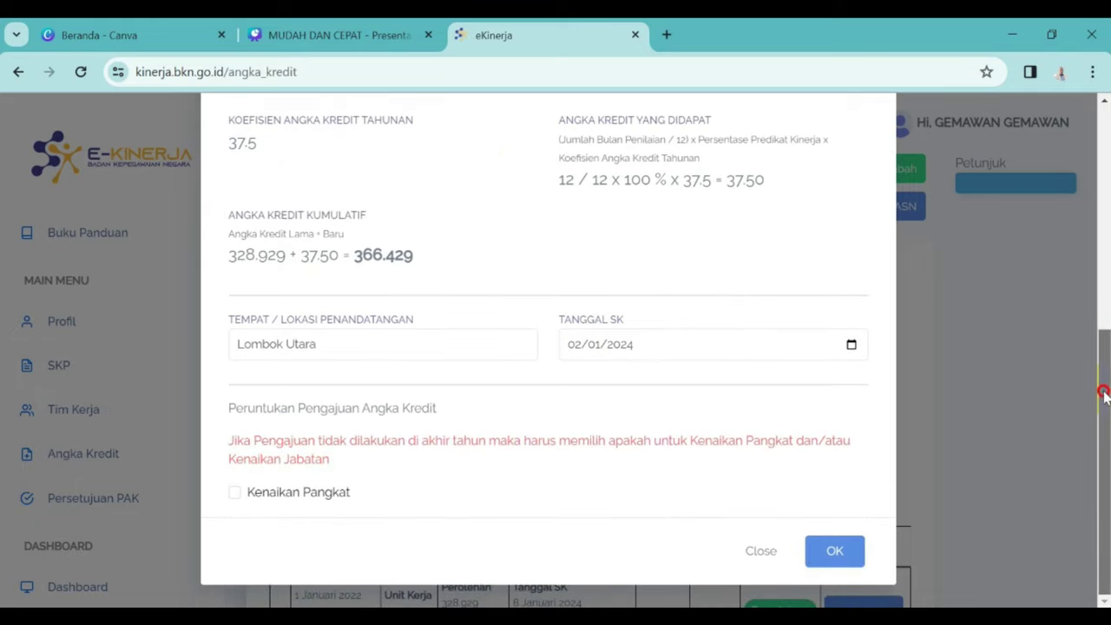
left_click(235, 492)
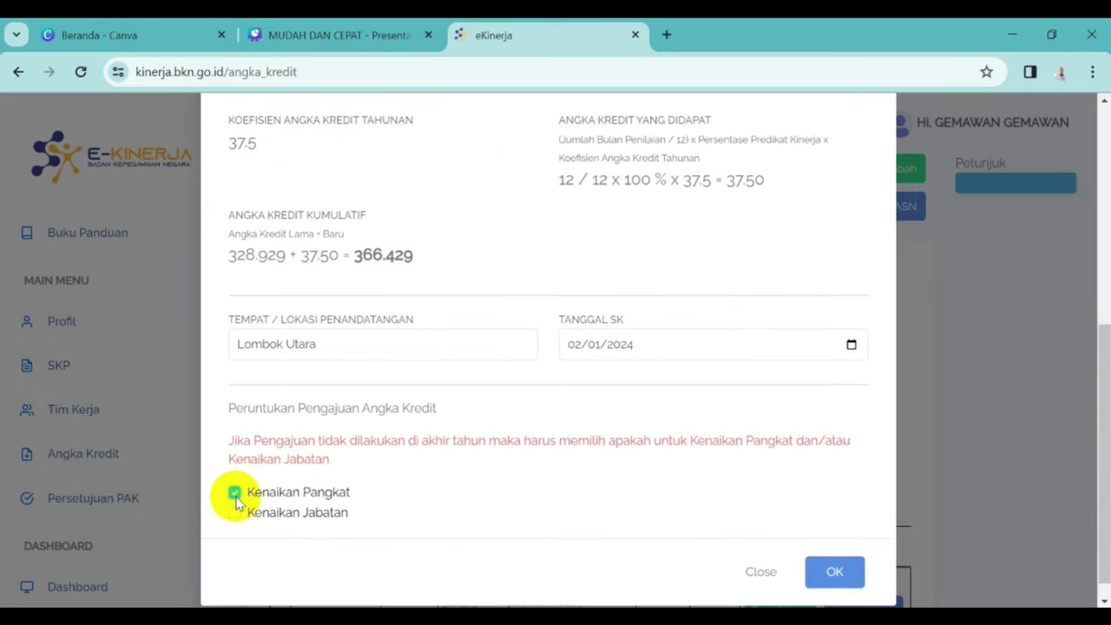
left_click_drag(1101, 382, 1101, 393)
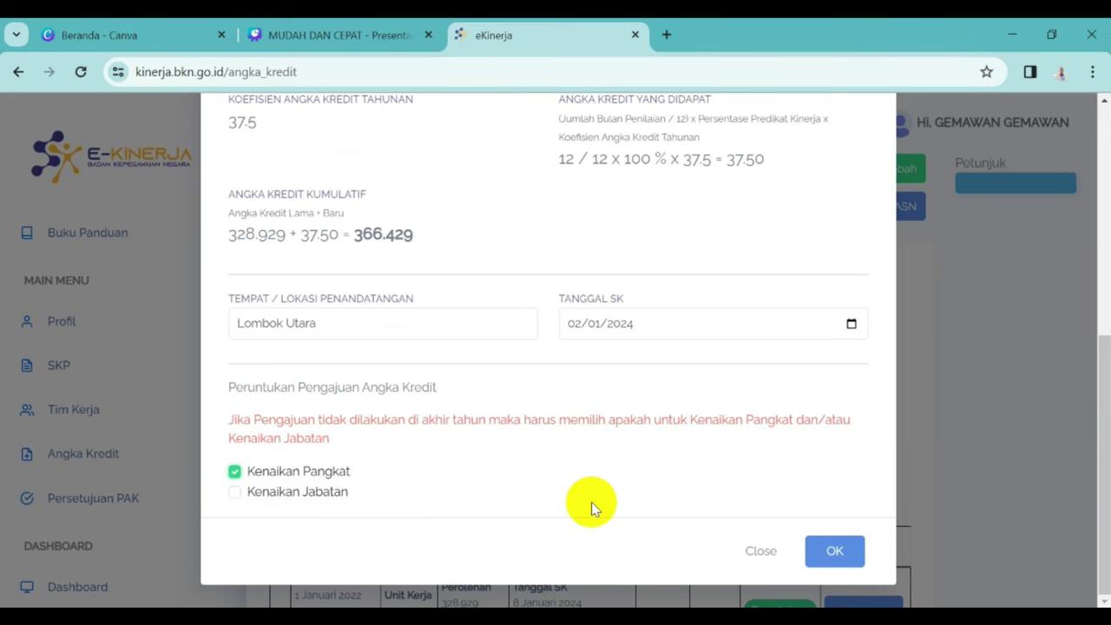
left_click(838, 557)
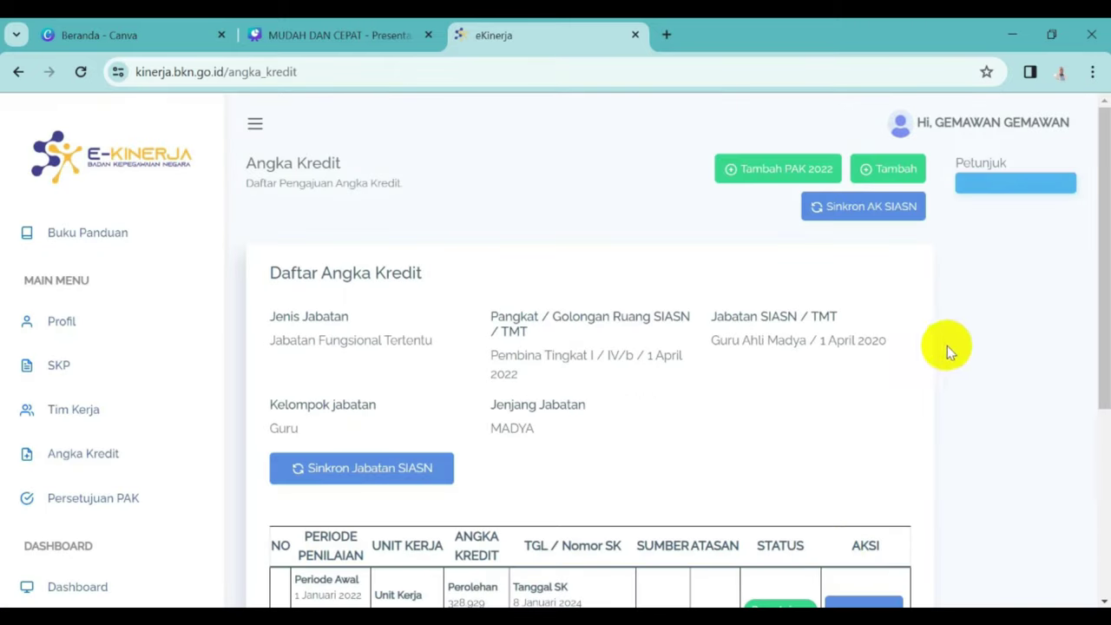
Generate a PAK preview for the 2023 draft entry in the credit list.
left_click_drag(1104, 277, 1096, 457)
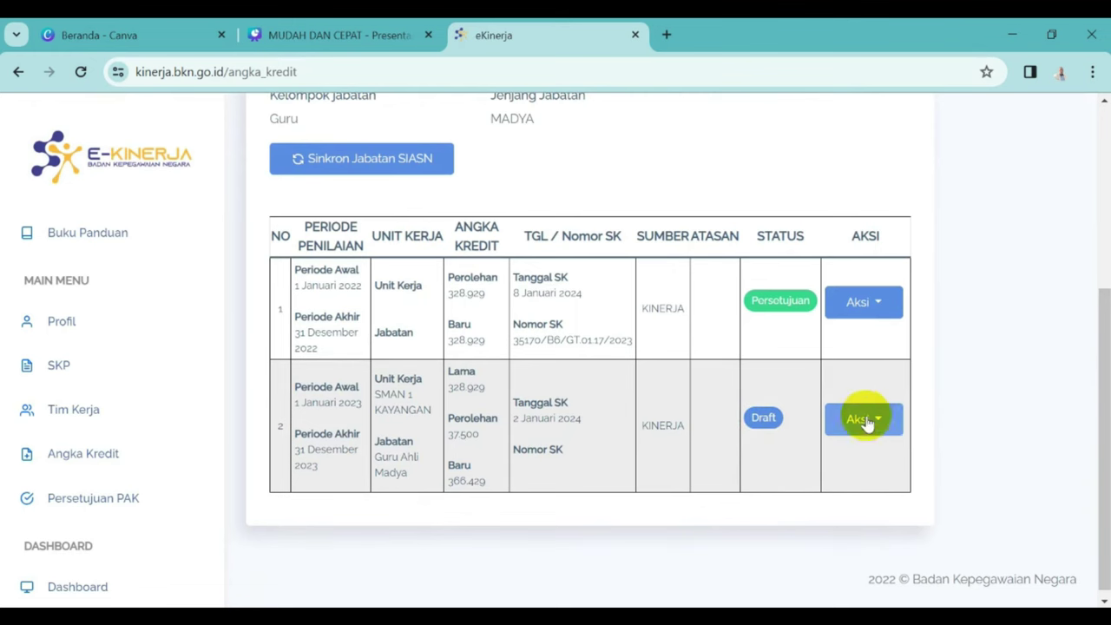
left_click(880, 419)
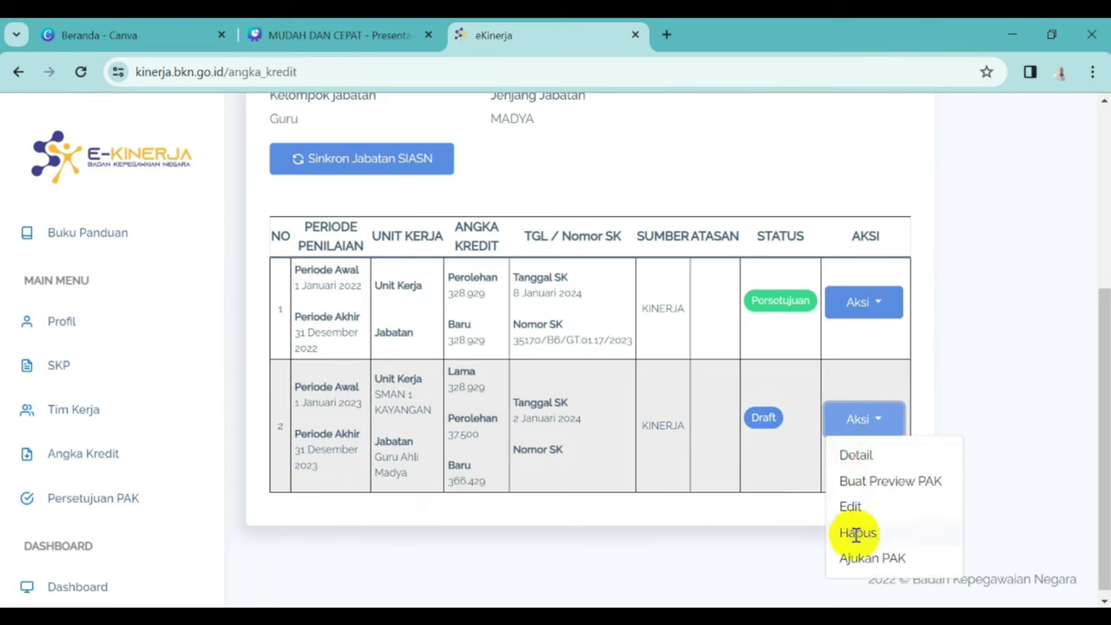
left_click(864, 480)
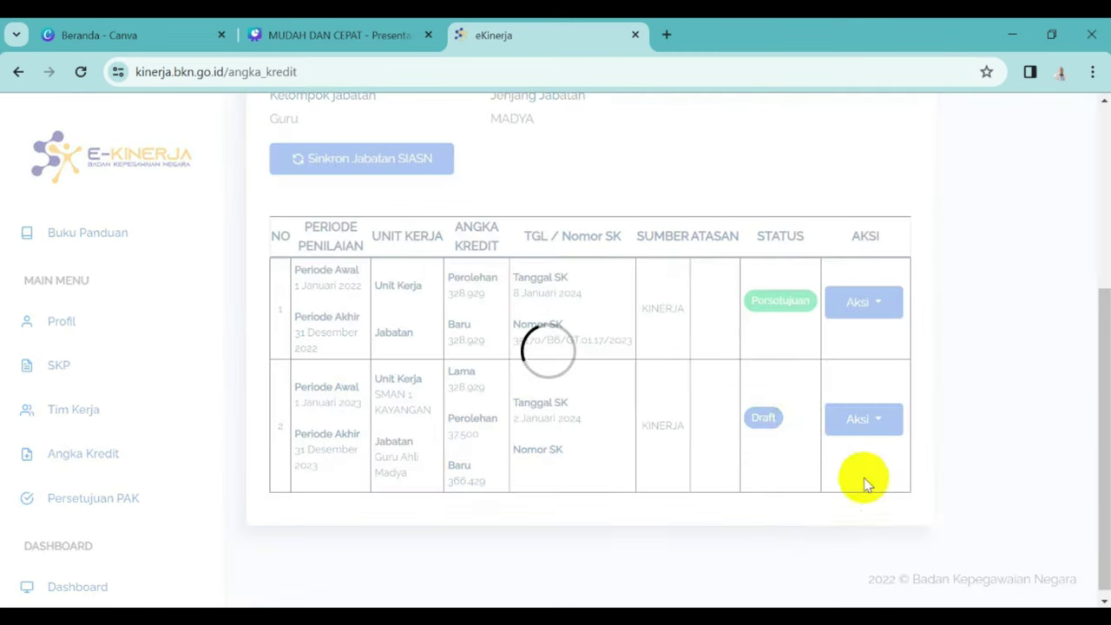
Download the 2023 draft's PAK preview and examine the cumulative credit and promotion recommendation on page 3.
left_click(864, 413)
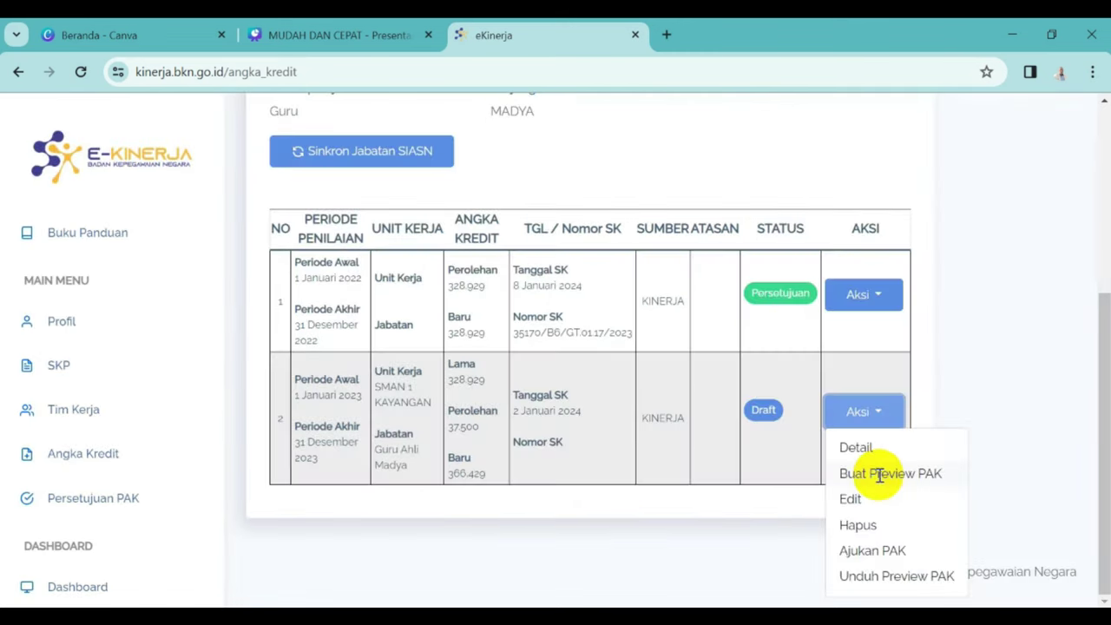
left_click(886, 576)
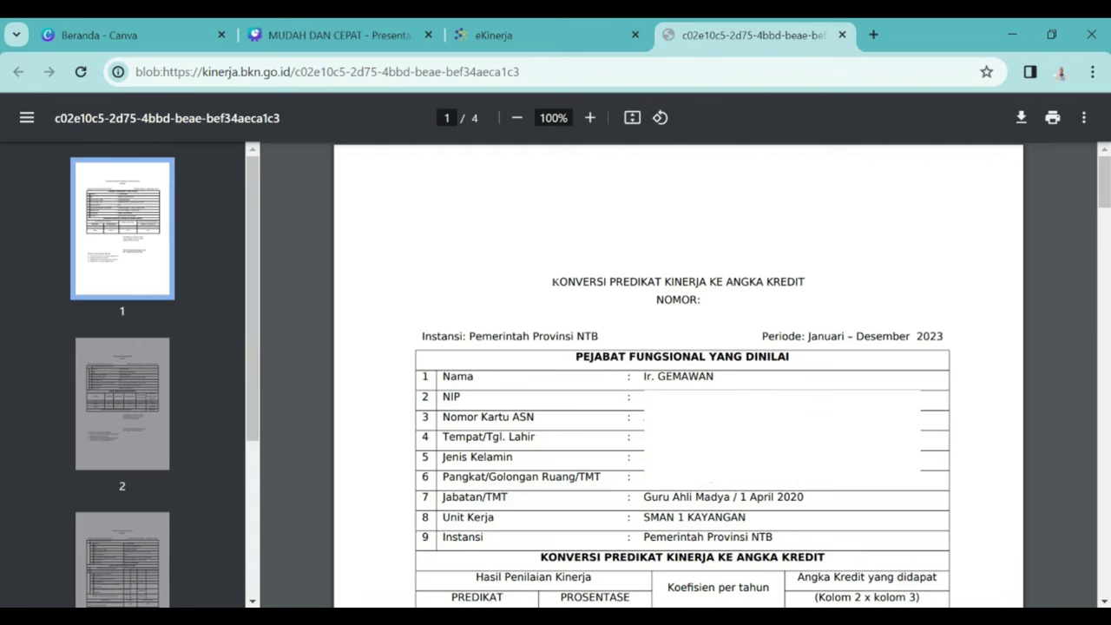
scroll(1103, 448, "down", 15)
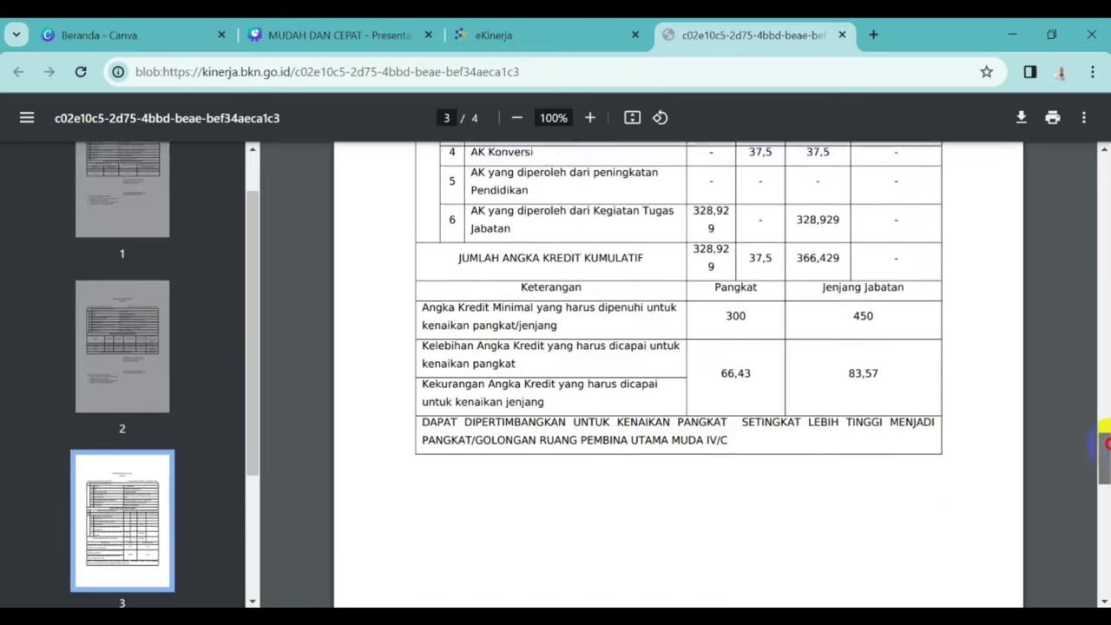
scroll(1105, 447, "down", 1)
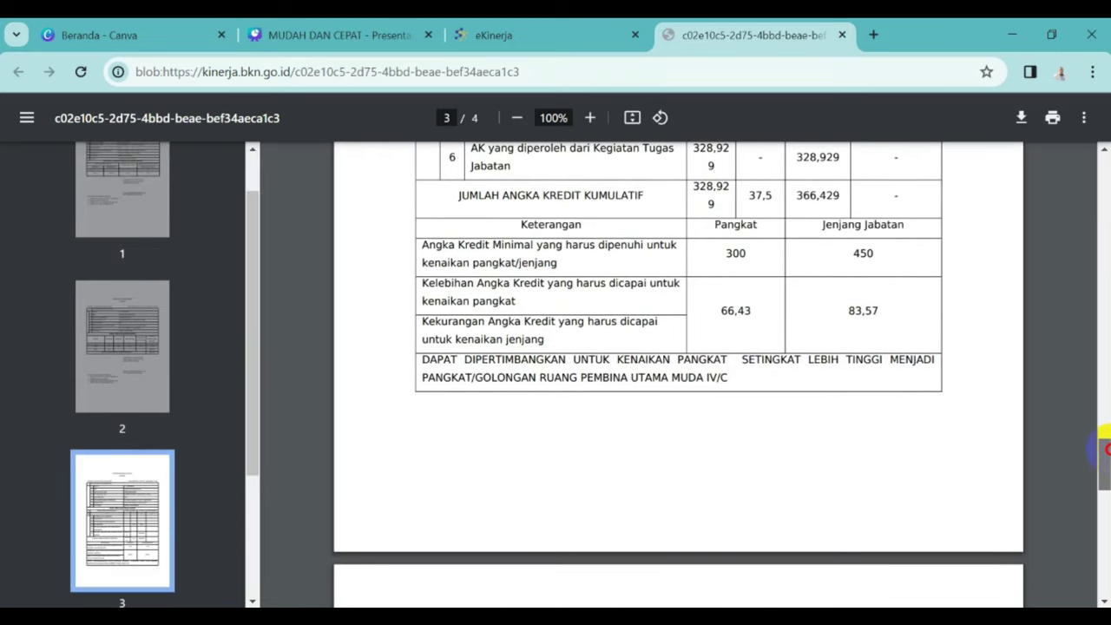
scroll(1105, 447, "up", 2)
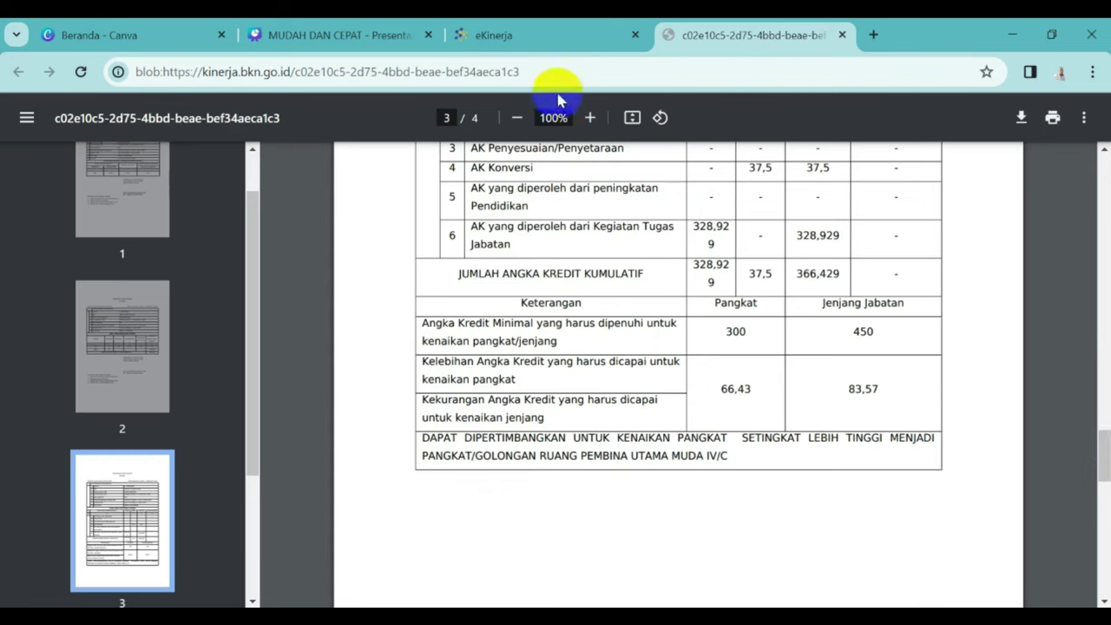
Return to eKinerja and submit the 2023 draft PAK for review, confirming the submission.
left_click(527, 33)
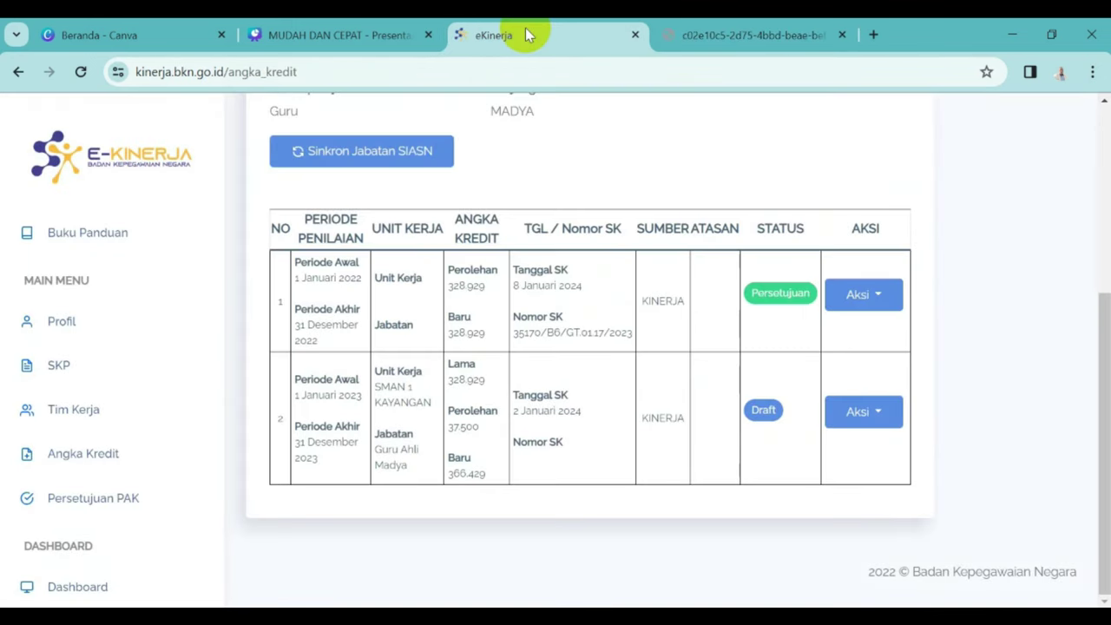
left_click(879, 415)
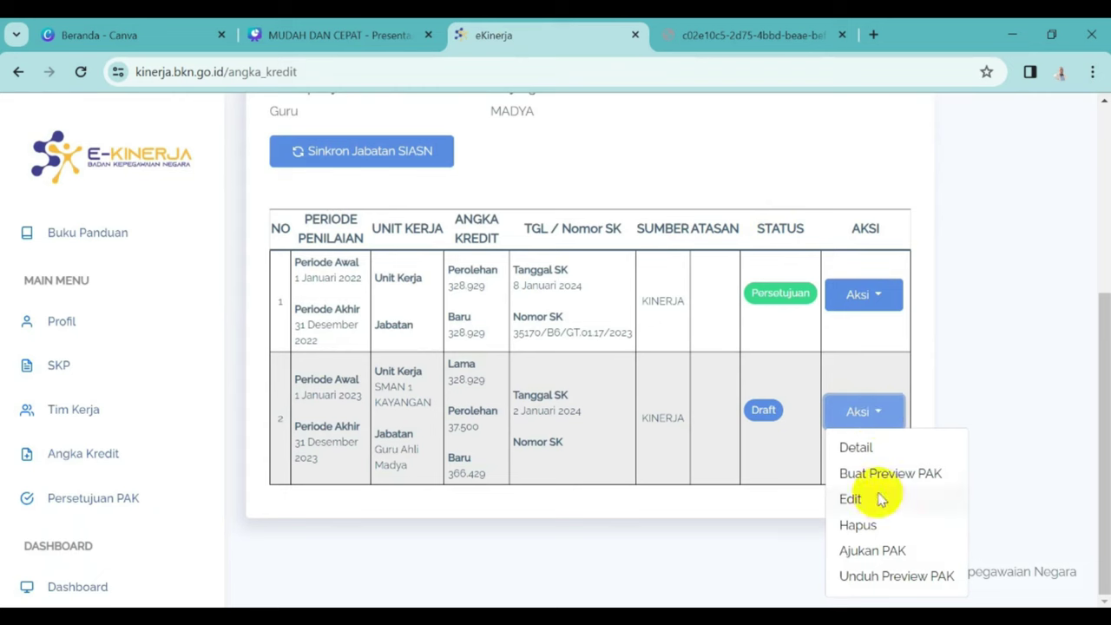
left_click(893, 552)
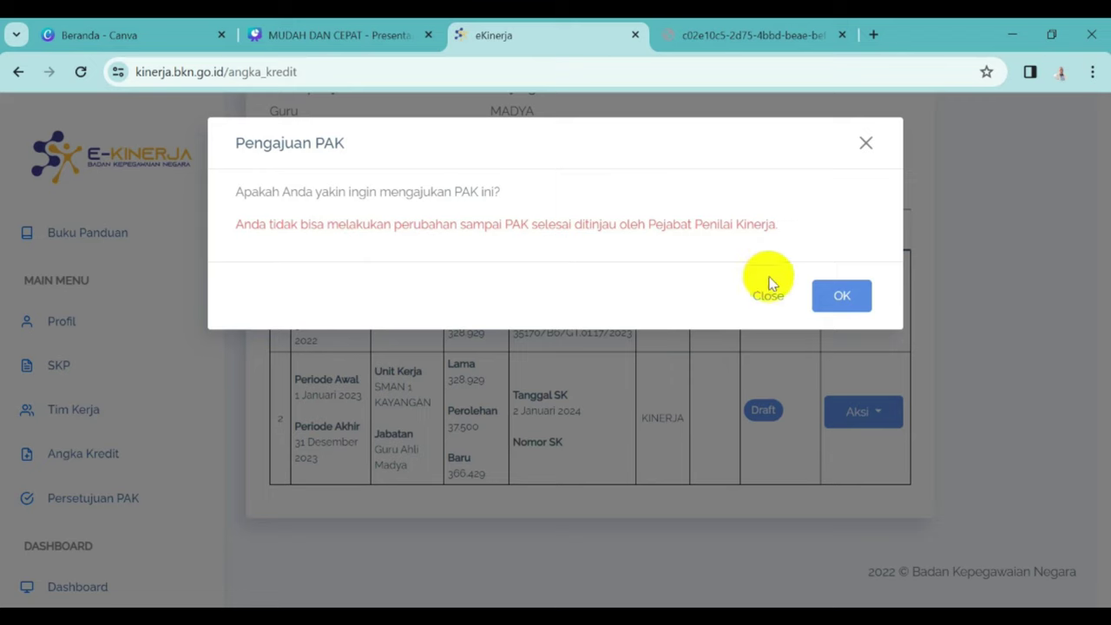
left_click(838, 297)
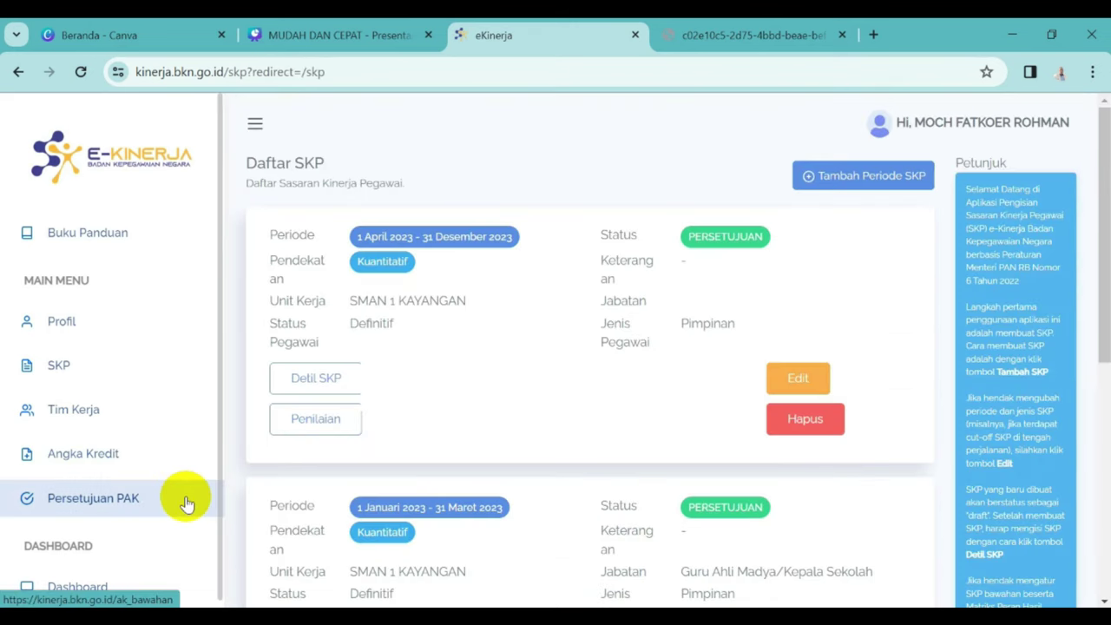
From the supervisor's account, open the PAK approval list and locate the January–December 2023 submission.
left_click(129, 502)
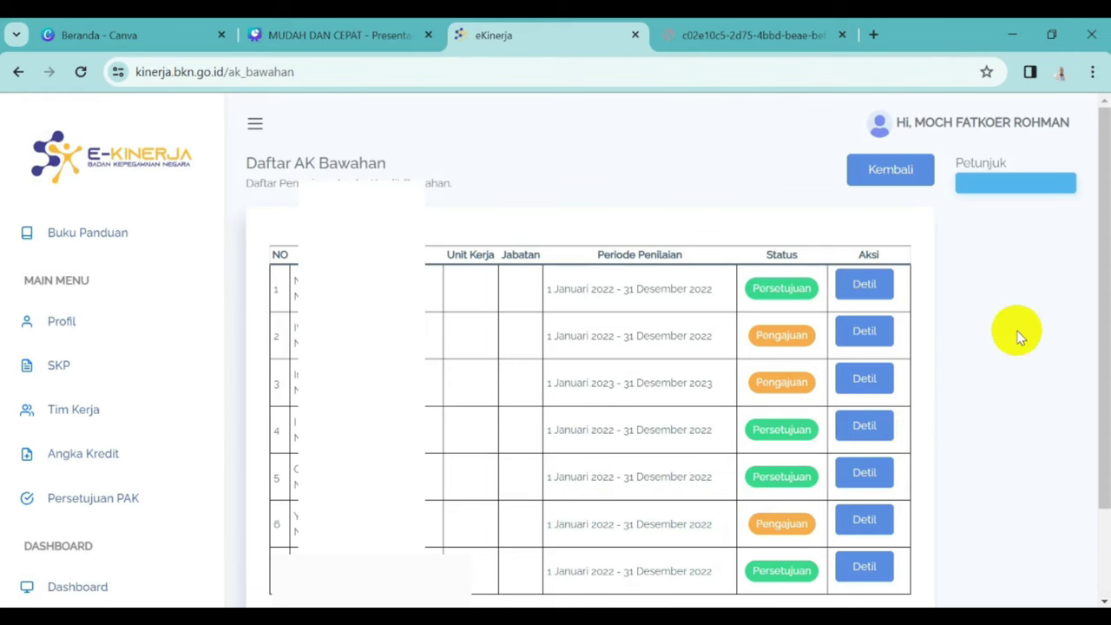
left_click_drag(1101, 296, 1099, 340)
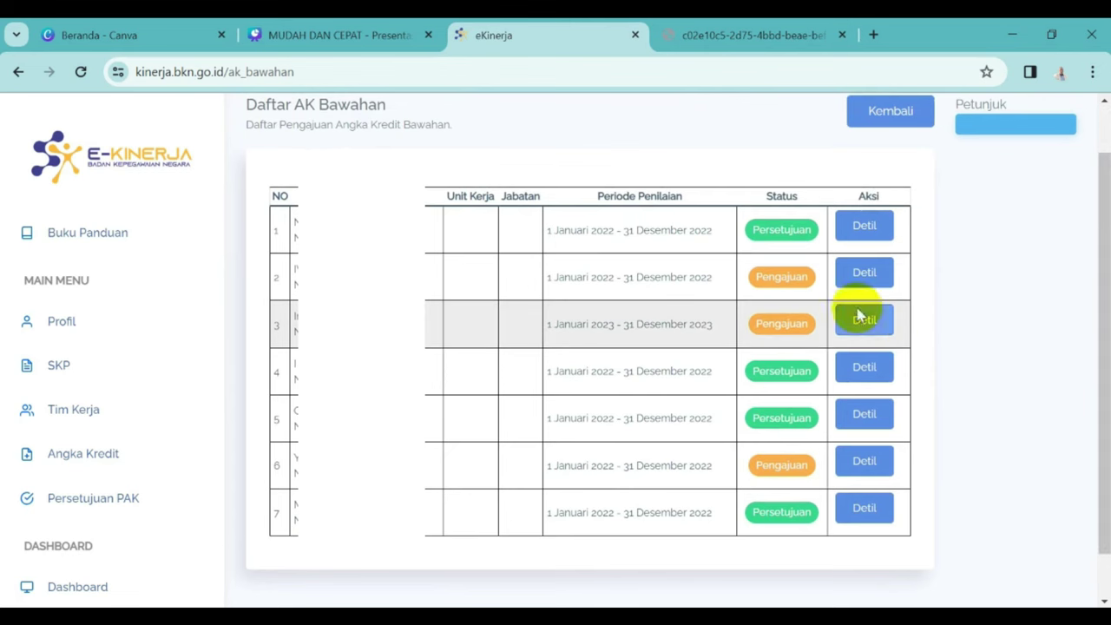